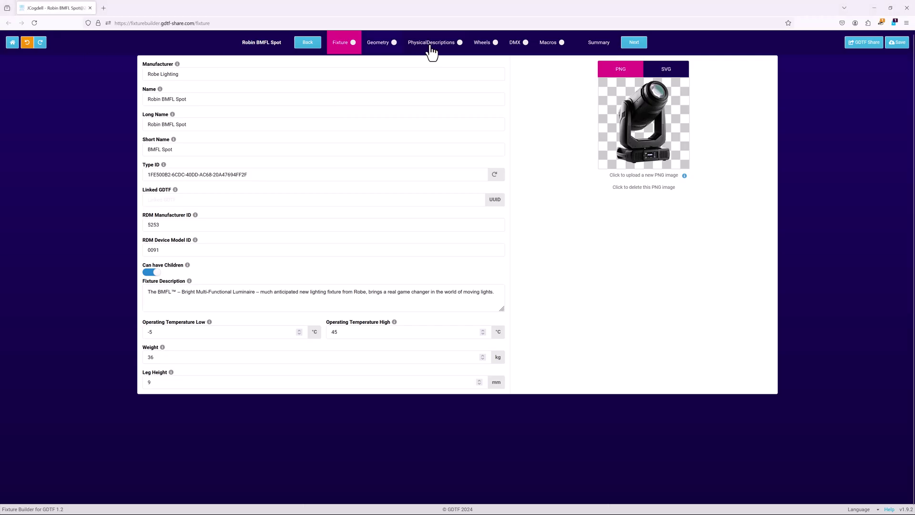
Step: Look at the existing Lamp on and Lamp off macros of Mode 1 - Standard 16 bit
{"action": "left_click", "coordinate": [556, 46]}
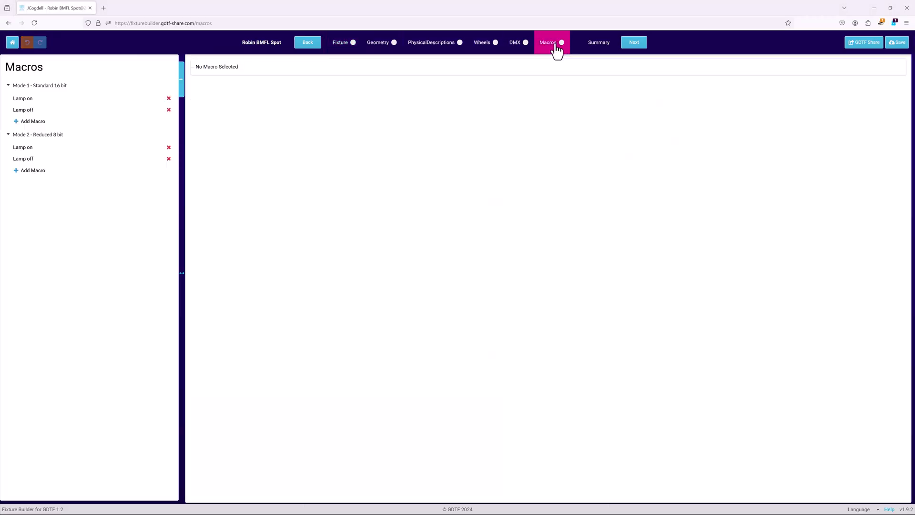
{"action": "left_click", "coordinate": [38, 100]}
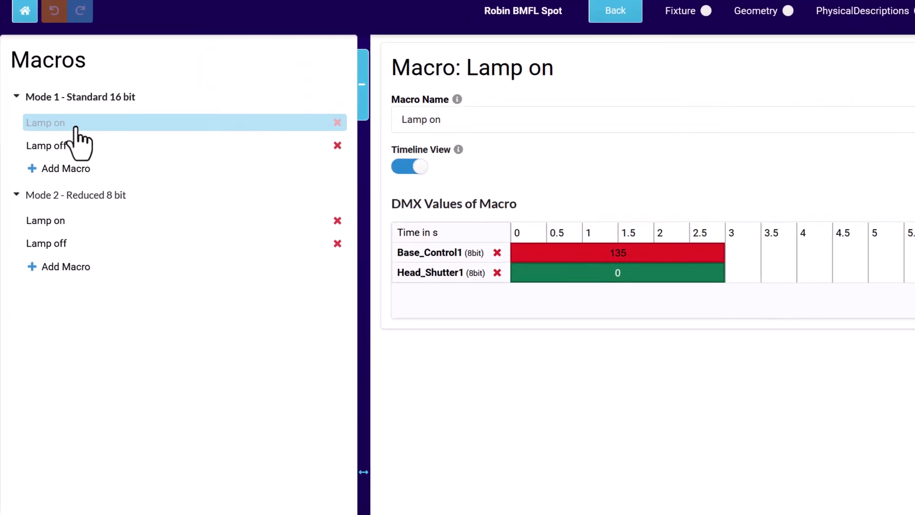
{"action": "left_click", "coordinate": [86, 148]}
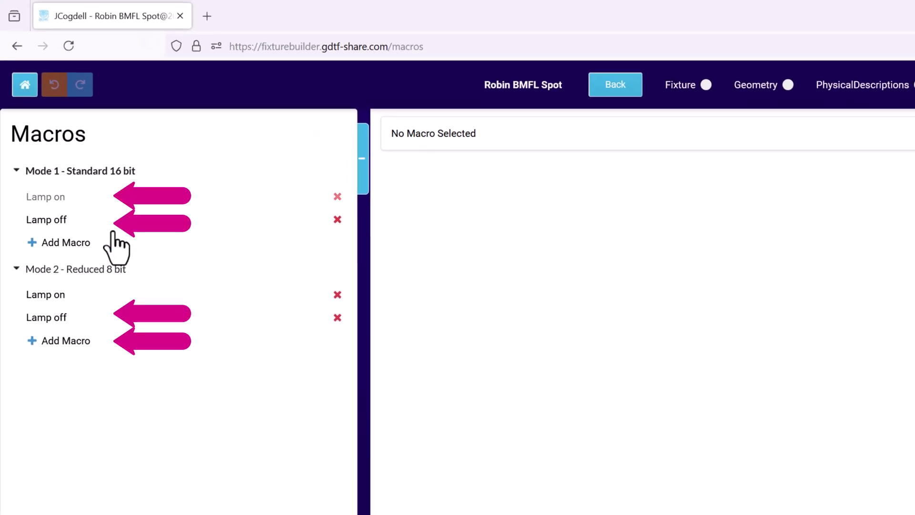
Step: Add a new macro to Mode 1 - Standard 16 bit and try out its Timeline View and Byte Shifting options
{"action": "left_click", "coordinate": [88, 245]}
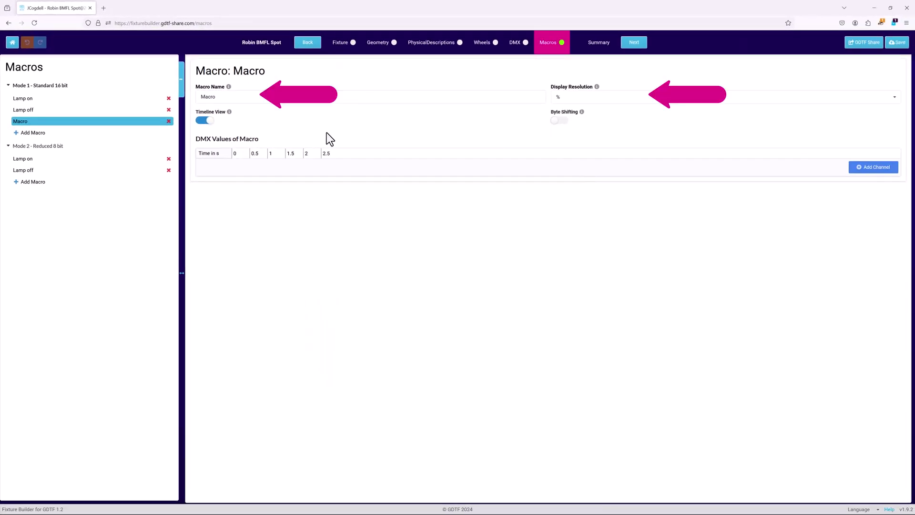
{"action": "left_click", "coordinate": [206, 122]}
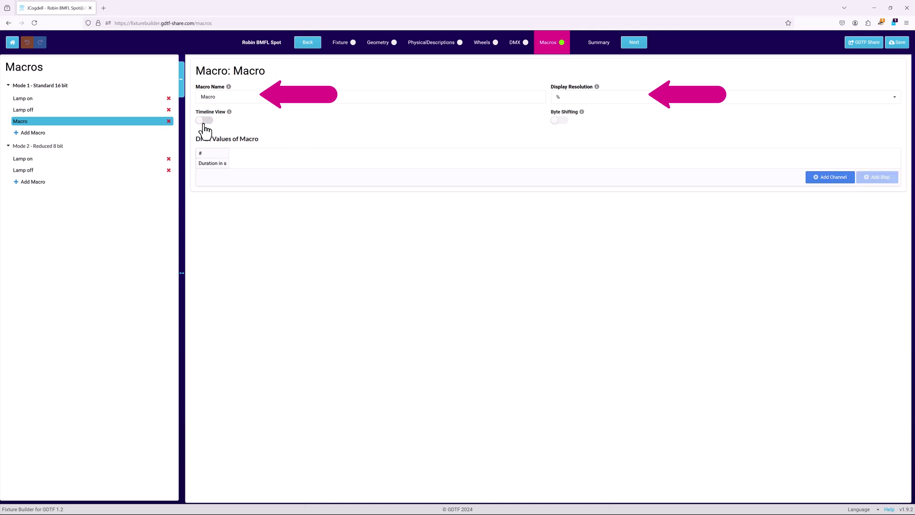
{"action": "left_click", "coordinate": [205, 122]}
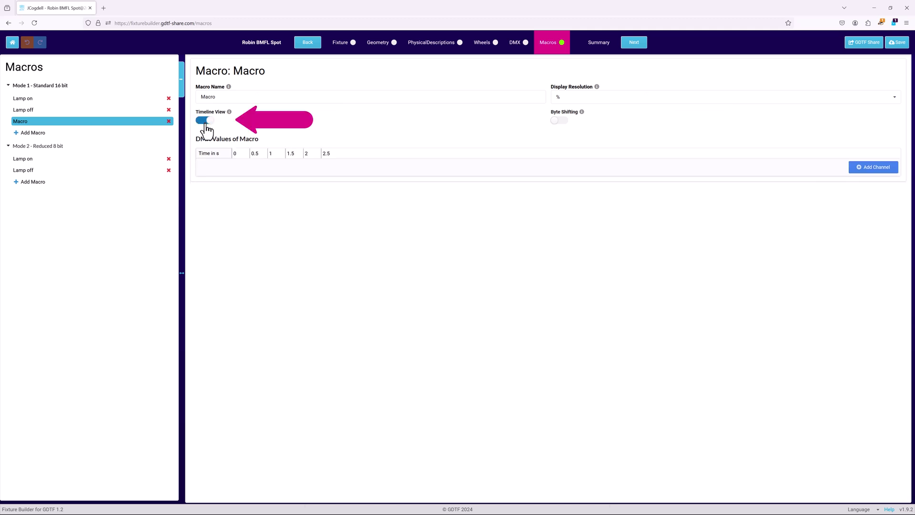
{"action": "left_click", "coordinate": [560, 122]}
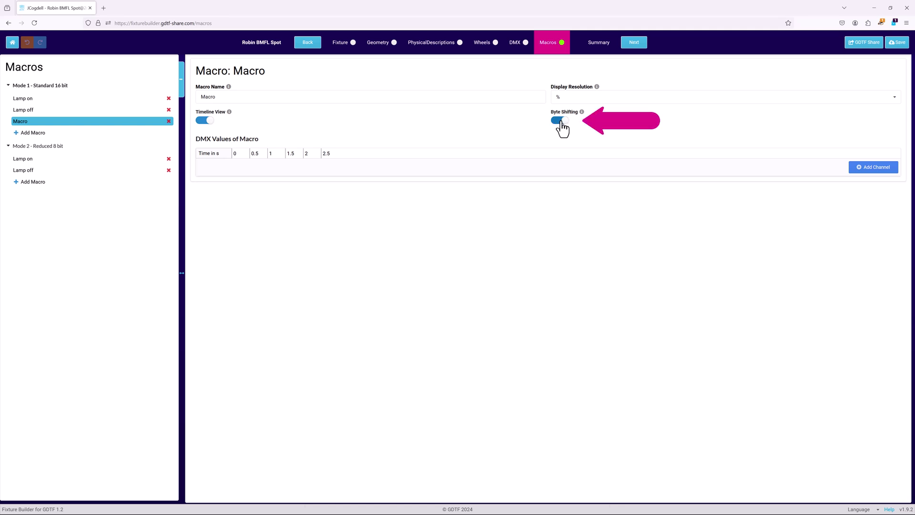
{"action": "mouse_move", "coordinate": [582, 113]}
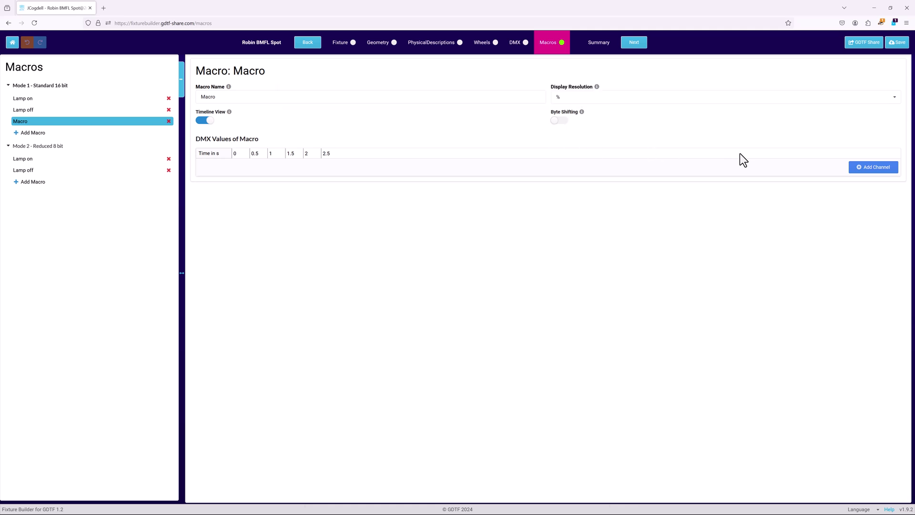
Step: Add the Base_Control1 channel to the new macro
{"action": "left_click", "coordinate": [860, 167]}
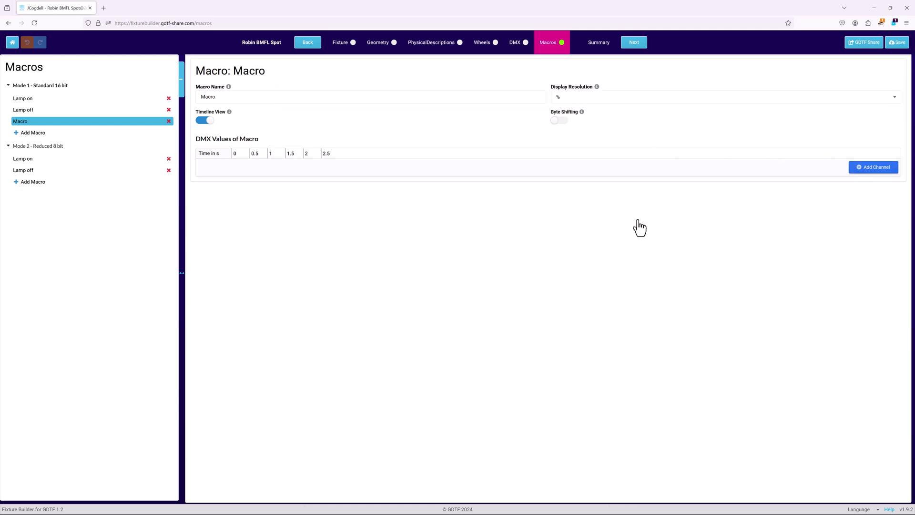
{"action": "left_click", "coordinate": [417, 273]}
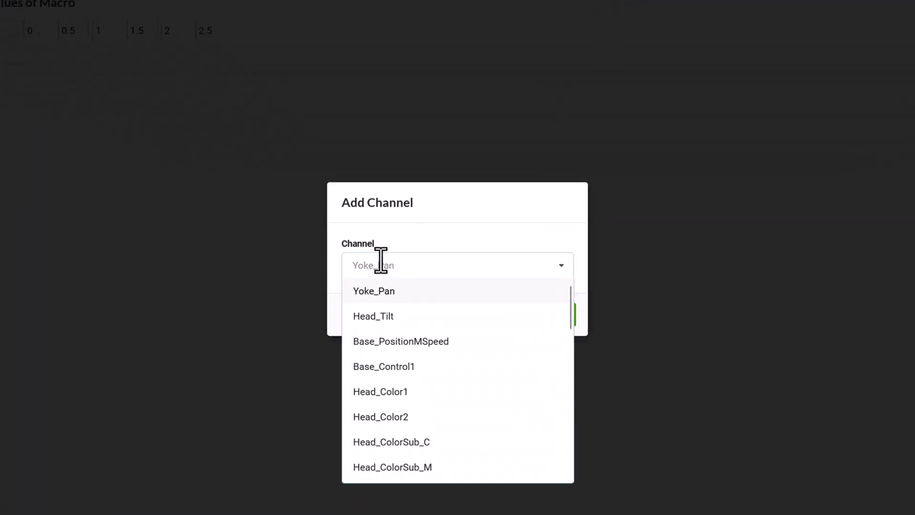
{"action": "type", "text": "co"}
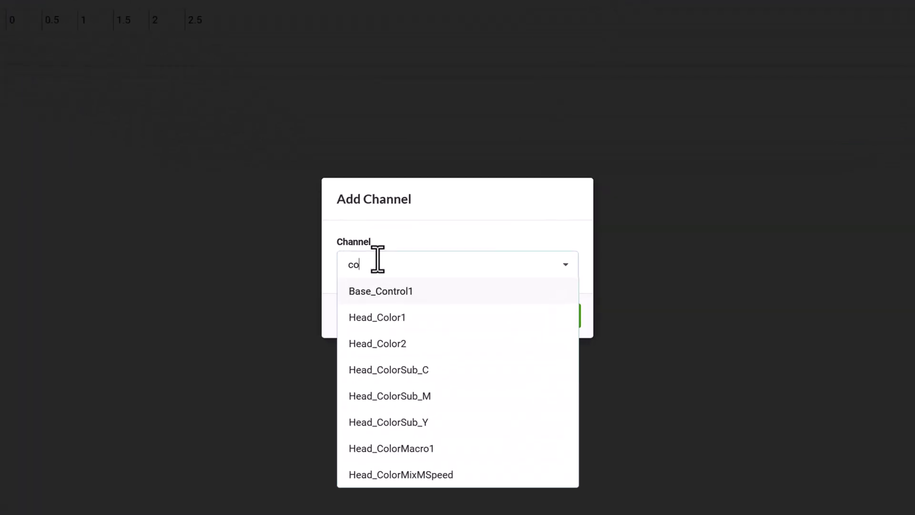
{"action": "type", "text": "ntrol"}
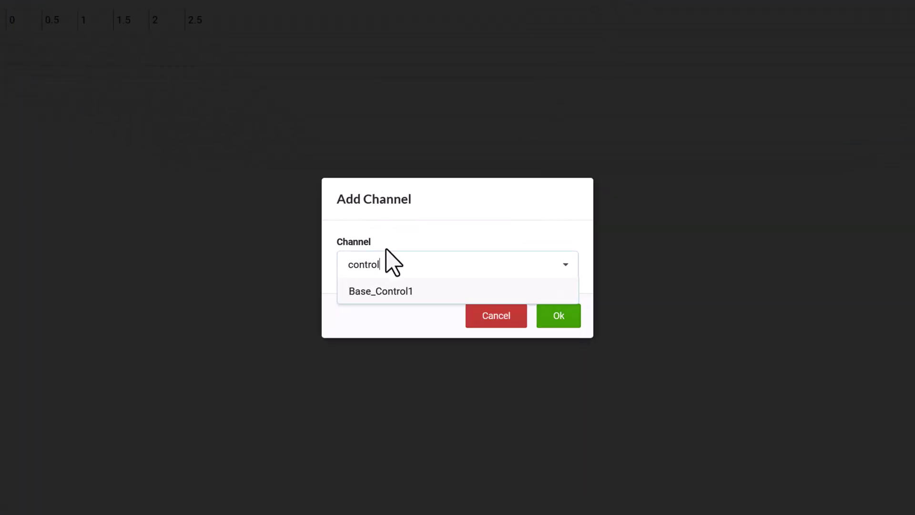
{"action": "left_click", "coordinate": [401, 291]}
{"action": "left_click", "coordinate": [556, 316]}
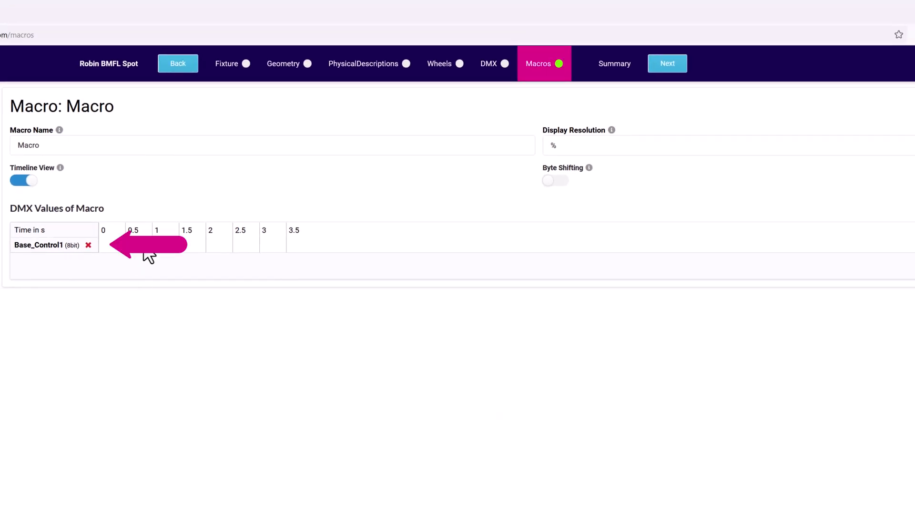
Step: Leave the timeline view and set step 1 of the macro to a Base_Control1 value of 100 for 3 seconds
{"action": "left_click", "coordinate": [24, 181]}
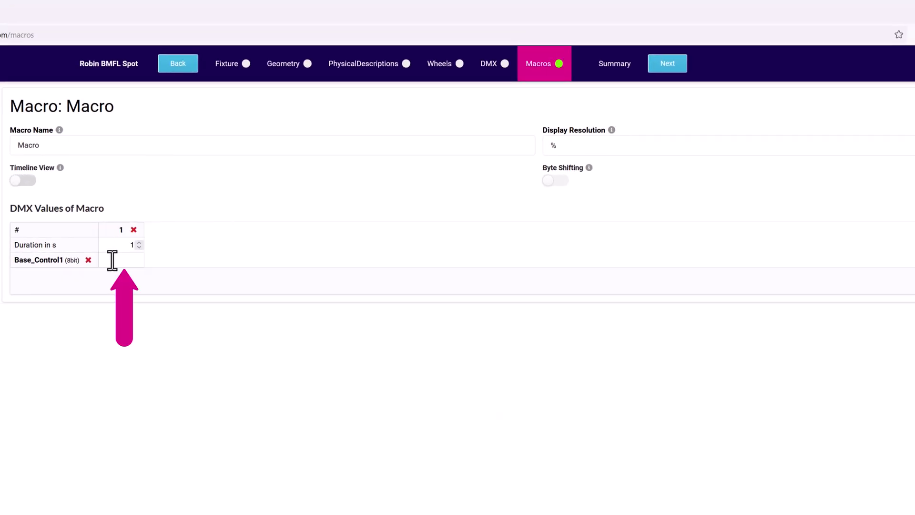
{"action": "left_click", "coordinate": [113, 260]}
{"action": "type", "text": "2"}
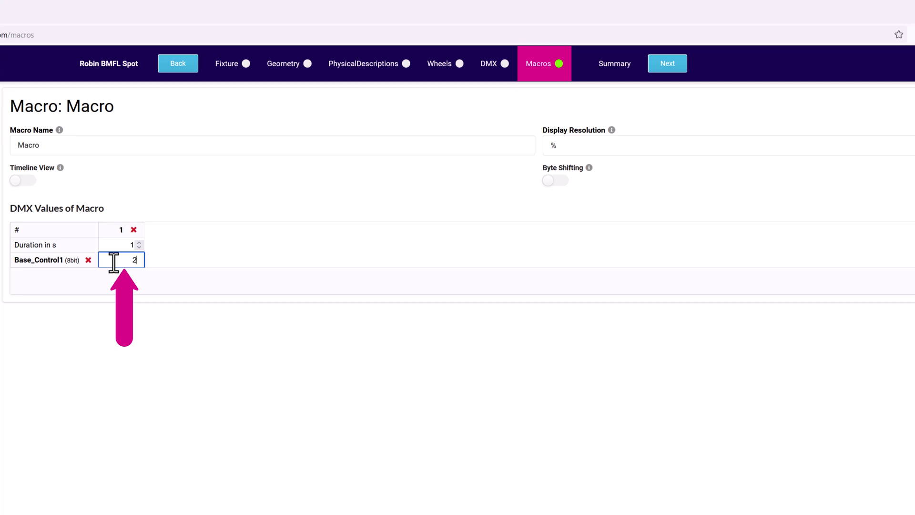
{"action": "key", "text": "BackSpace"}
{"action": "type", "text": "100"}
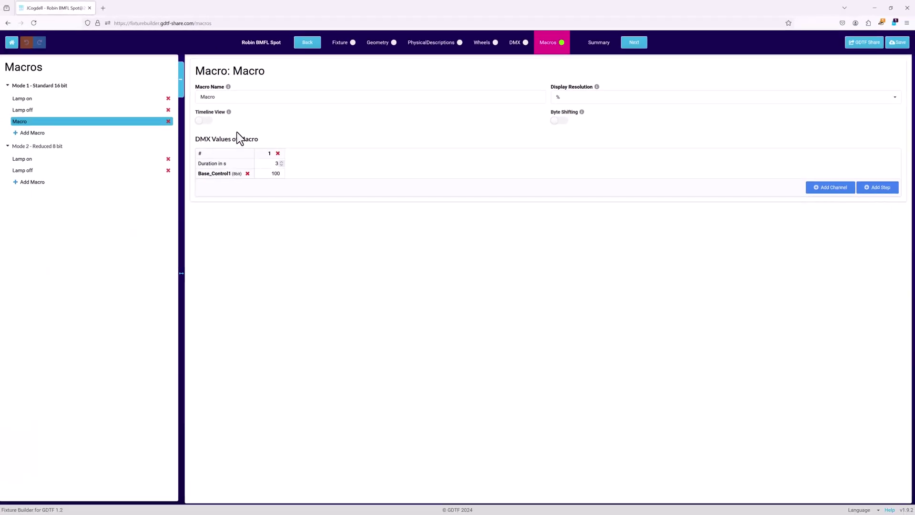
Step: Add a second step with a Base_Control1 value of 5 and switch the macro back to the timeline view
{"action": "left_click", "coordinate": [880, 187]}
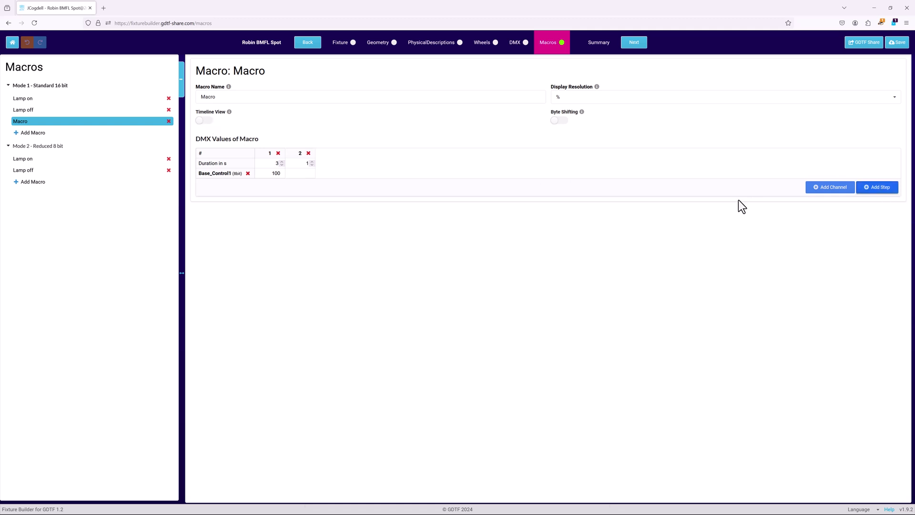
{"action": "left_click", "coordinate": [301, 175]}
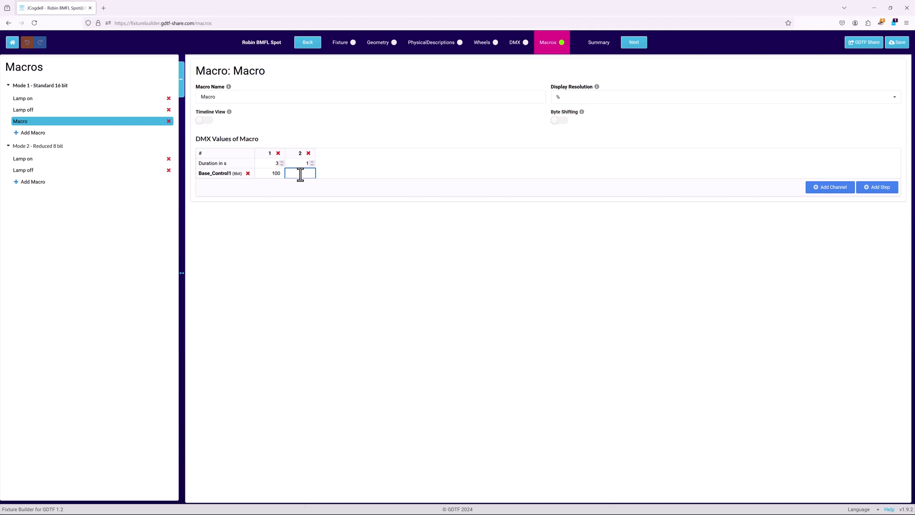
{"action": "type", "text": "5"}
{"action": "left_click", "coordinate": [382, 175]}
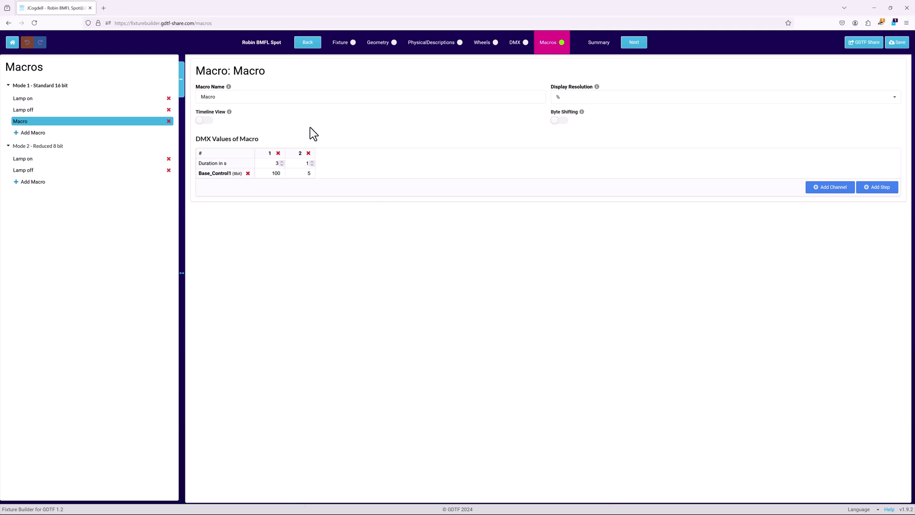
{"action": "left_click", "coordinate": [212, 122]}
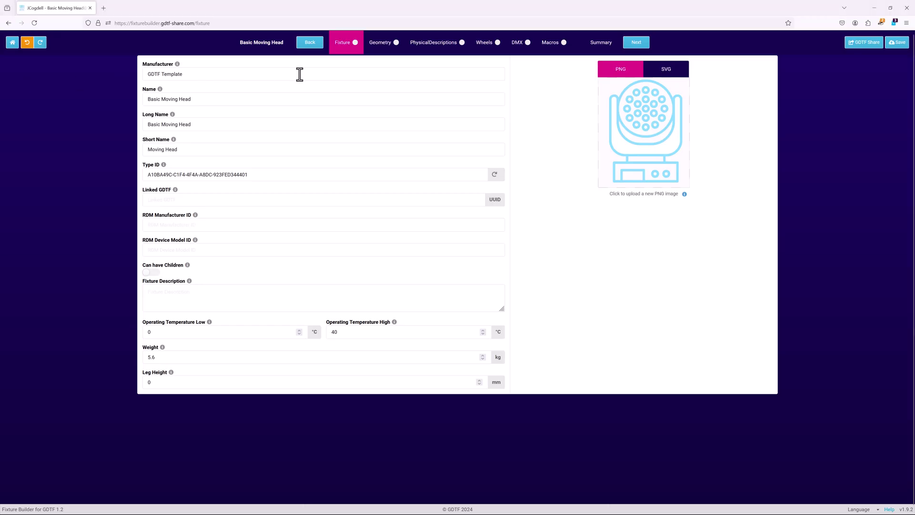
Step: Add a macro named Lamp On to Mode 1 of the Basic Moving Head fixture
{"action": "left_click", "coordinate": [560, 45]}
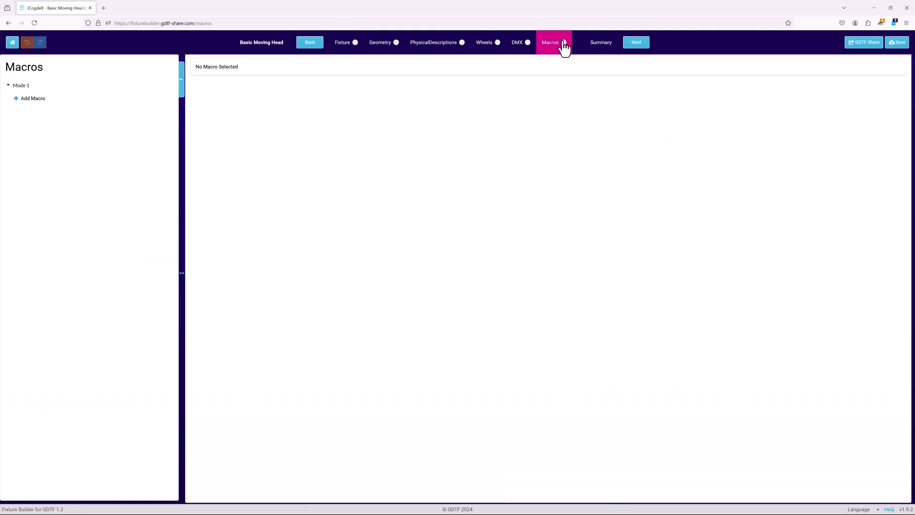
{"action": "left_click", "coordinate": [38, 98]}
{"action": "double_click", "coordinate": [230, 98]}
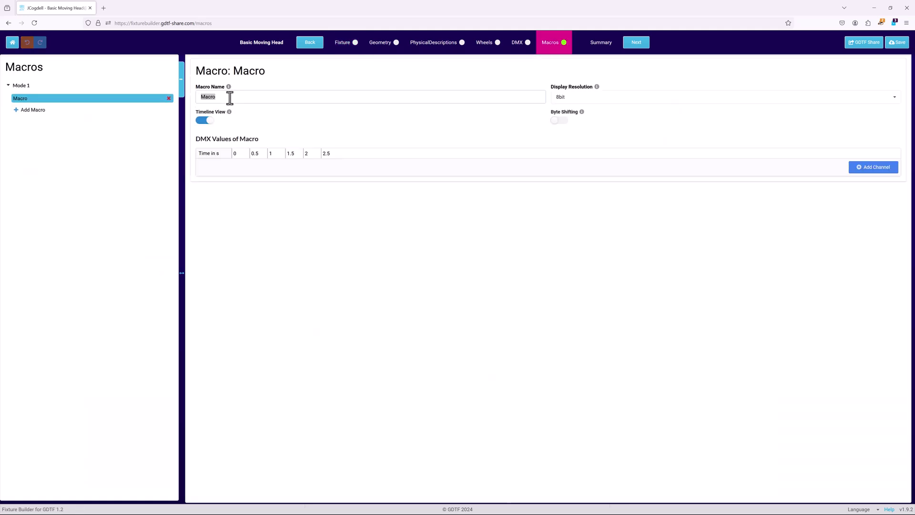
{"action": "type", "text": "Lamp On"}
Step: Turn off the timeline view for the Lamp On macro and add the Beam_Dimmer channel to it
{"action": "left_click", "coordinate": [198, 121]}
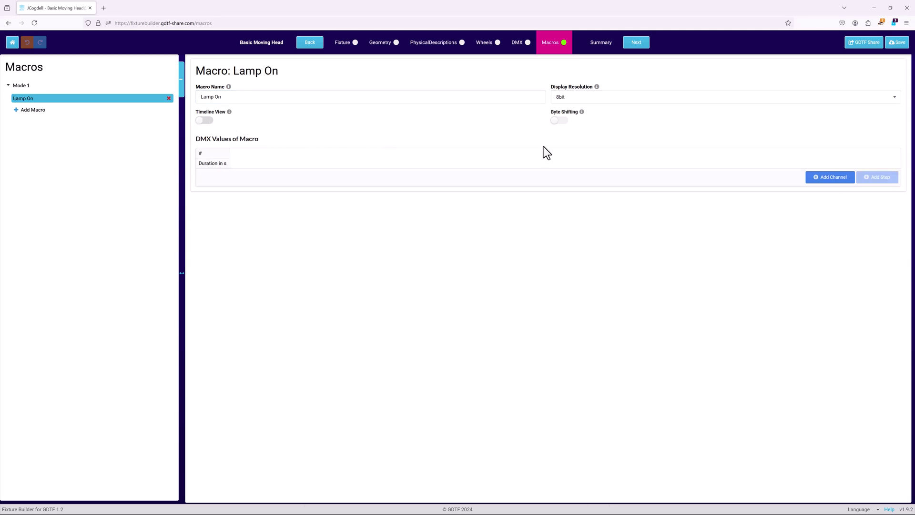
{"action": "left_click", "coordinate": [815, 178]}
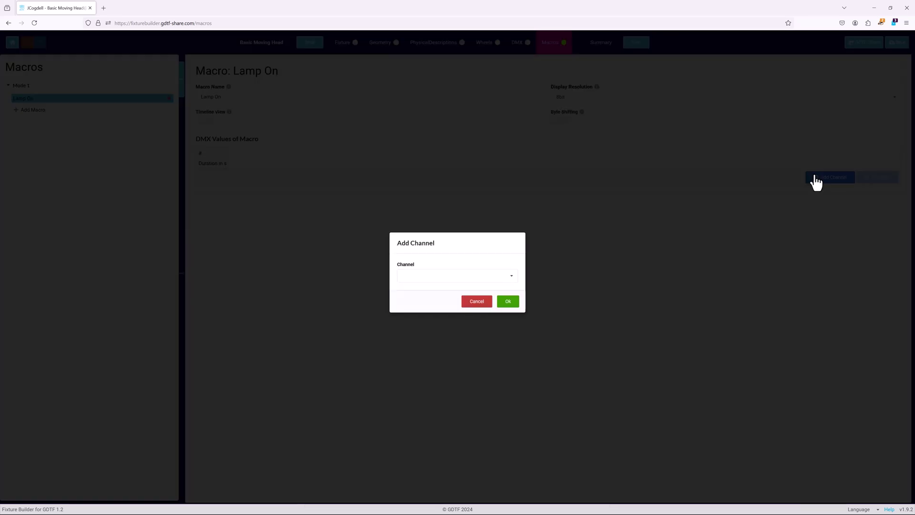
{"action": "left_click", "coordinate": [513, 276]}
{"action": "type", "text": "Be"}
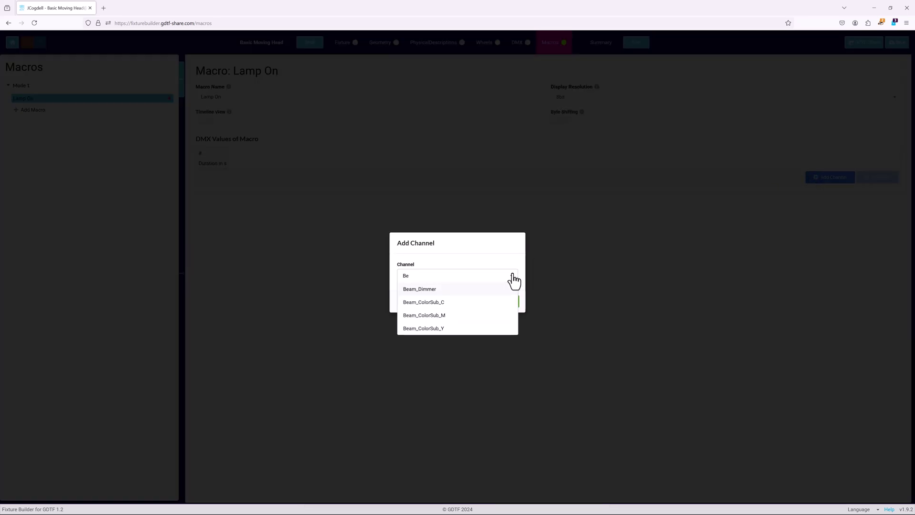
{"action": "type", "text": "am"}
{"action": "left_click", "coordinate": [476, 289]}
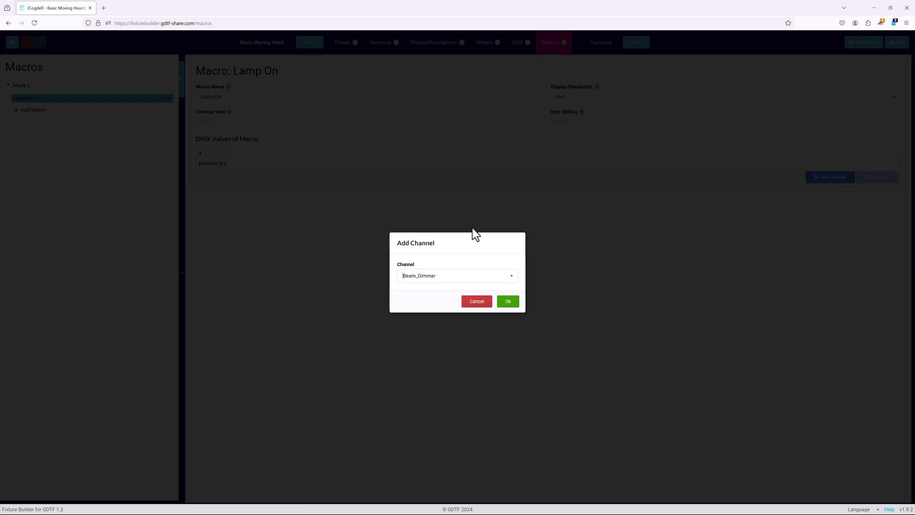
{"action": "left_click", "coordinate": [507, 301]}
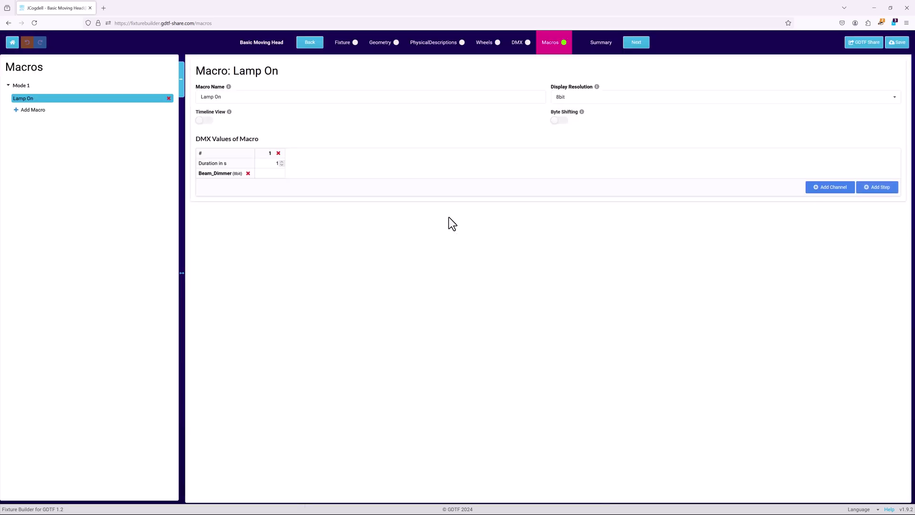
Step: Set step 1 of Lamp On to a Beam_Dimmer value of 250 for 3 seconds and check it in the timeline view
{"action": "left_click", "coordinate": [275, 173]}
{"action": "left_click", "coordinate": [279, 222]}
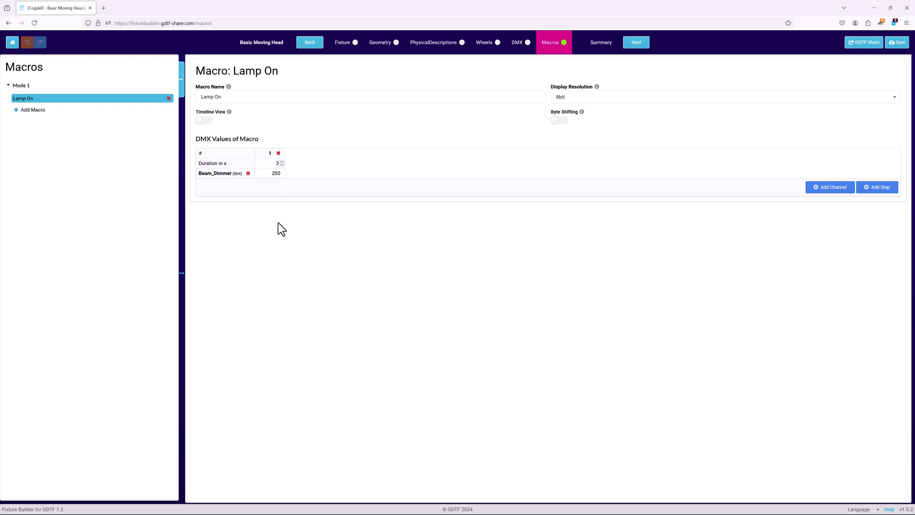
{"action": "left_click", "coordinate": [205, 121]}
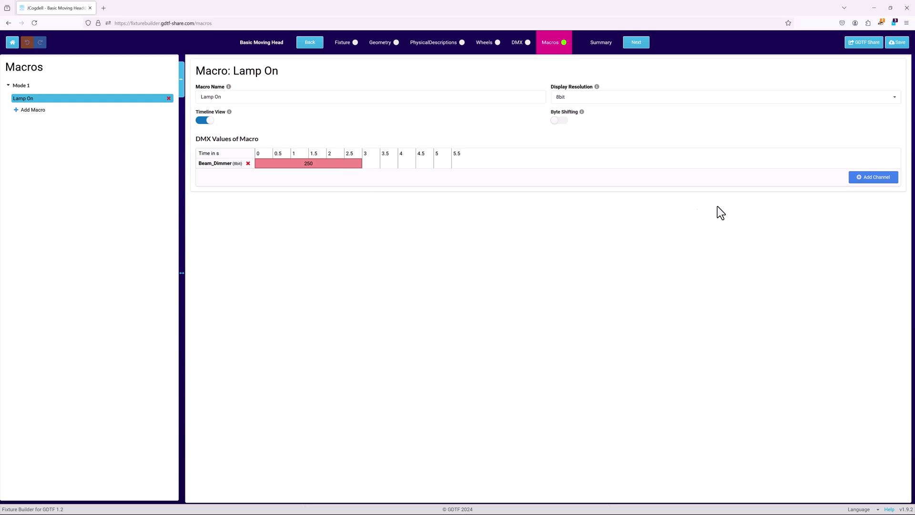
{"action": "left_click", "coordinate": [205, 120]}
Step: Open the channel choices for adding another channel to the Lamp On macro
{"action": "left_click", "coordinate": [838, 190]}
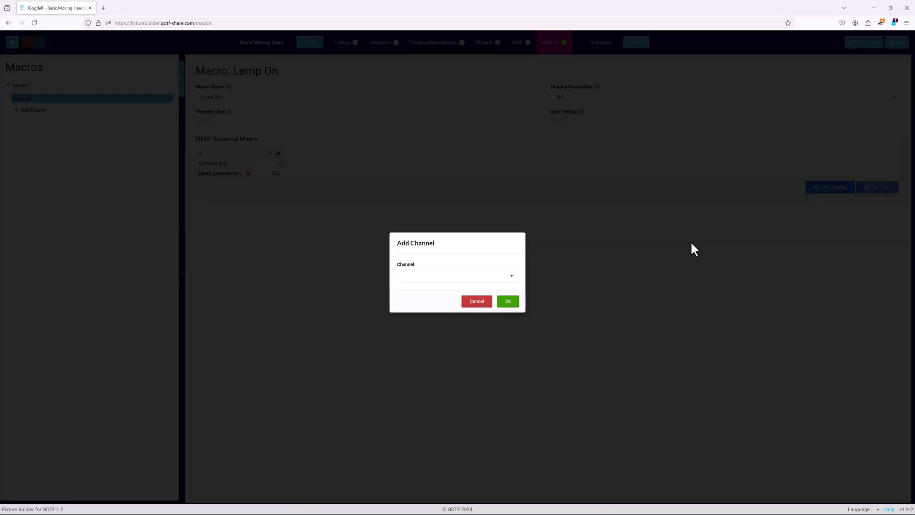
{"action": "left_click", "coordinate": [511, 276]}
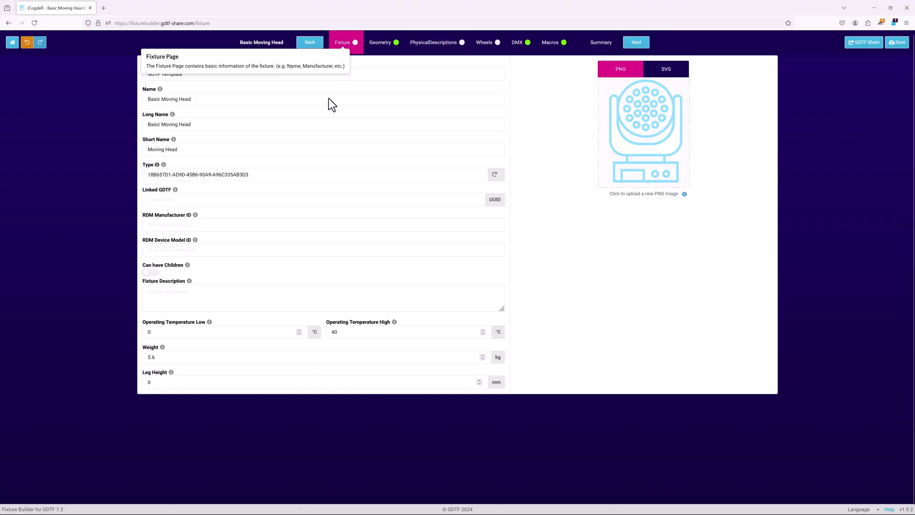
Step: In the fixture's geometry, move the Head along the X axis to about -6 mm and select the Base
{"action": "left_click", "coordinate": [380, 42]}
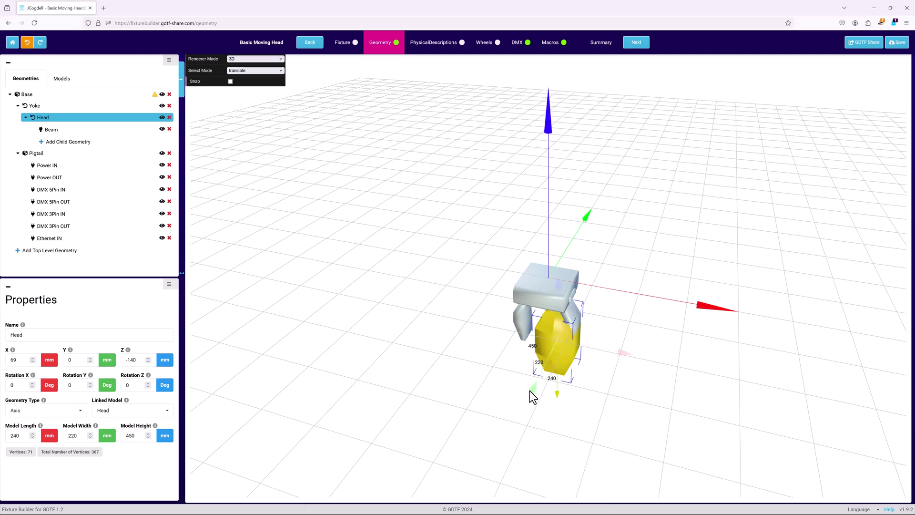
{"action": "mouse_move", "coordinate": [530, 390]}
{"action": "left_mouse_down"}
{"action": "mouse_move", "coordinate": [577, 371]}
{"action": "mouse_move", "coordinate": [620, 370]}
{"action": "mouse_move", "coordinate": [610, 365]}
{"action": "left_mouse_up"}
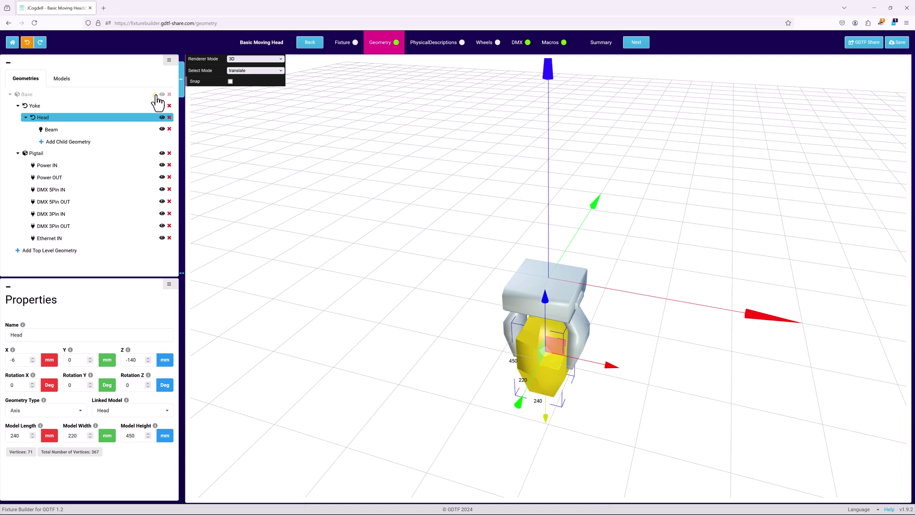
{"action": "left_click", "coordinate": [95, 95]}
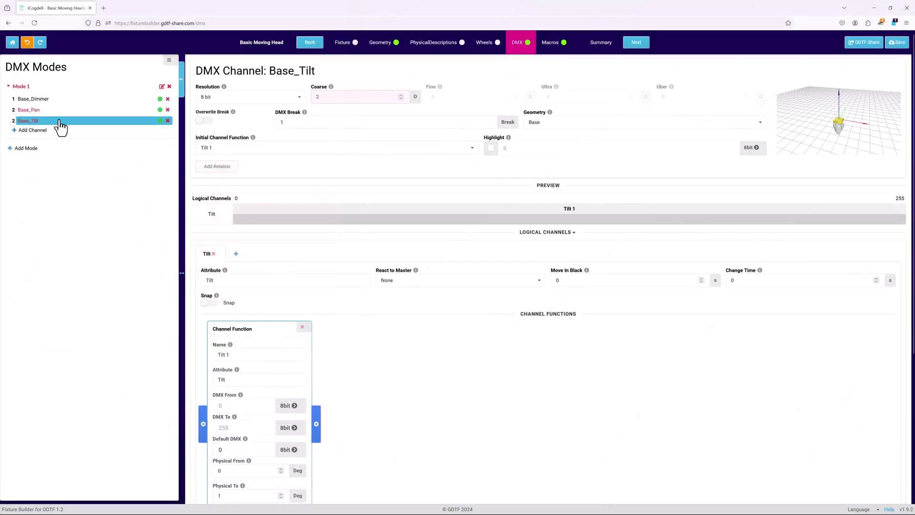
{"action": "left_click_drag", "start_coordinate": [60, 126], "coordinate": [64, 131]}
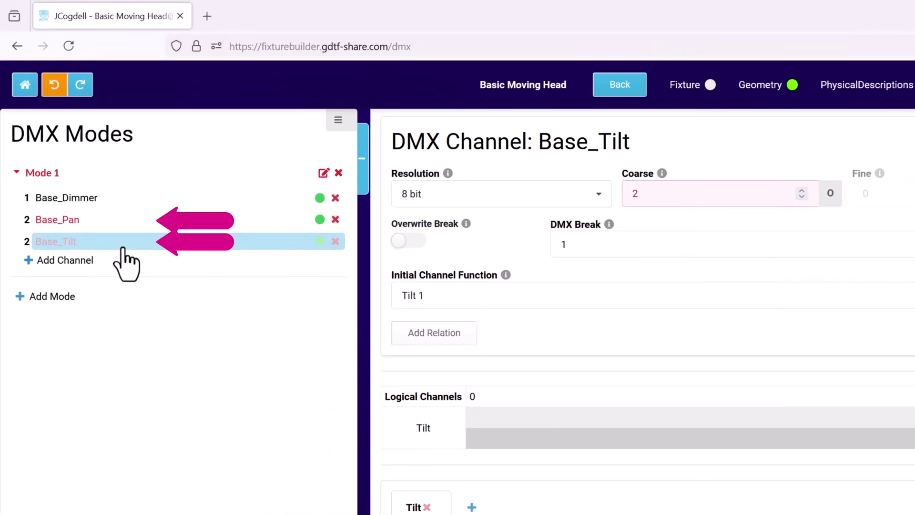
{"action": "left_click_drag", "start_coordinate": [126, 262], "coordinate": [143, 311]}
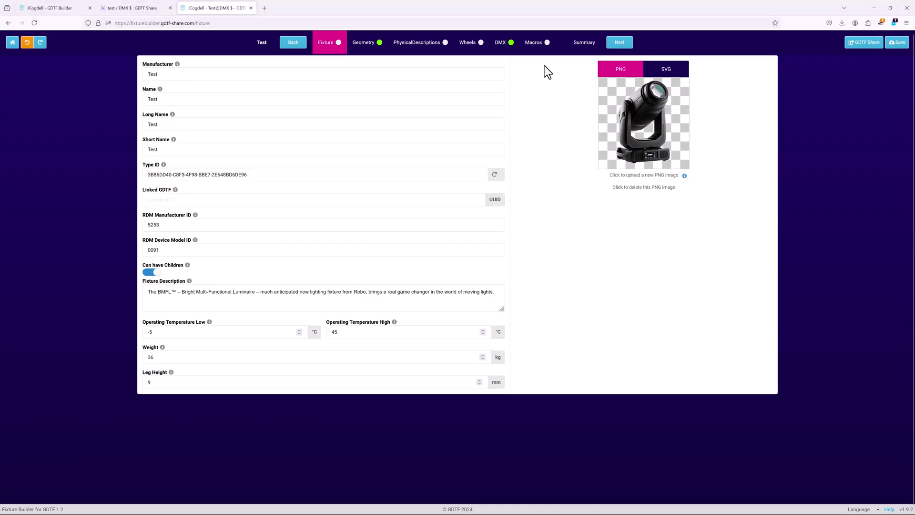
Step: Review the fixture's summary: DMX errors, attributes, activation and feature groups, the Mode 2 channel overview and the DMX channels by geometry
{"action": "left_click", "coordinate": [587, 46]}
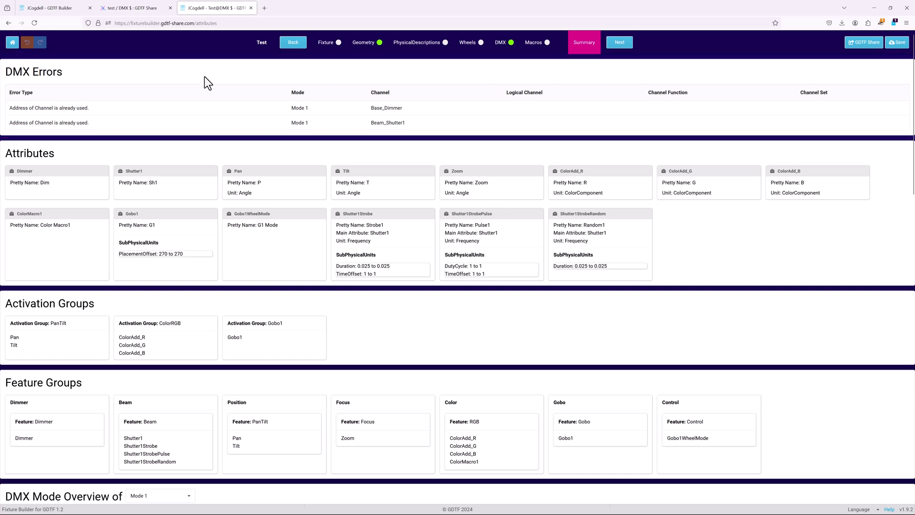
{"action": "double_click", "coordinate": [284, 110]}
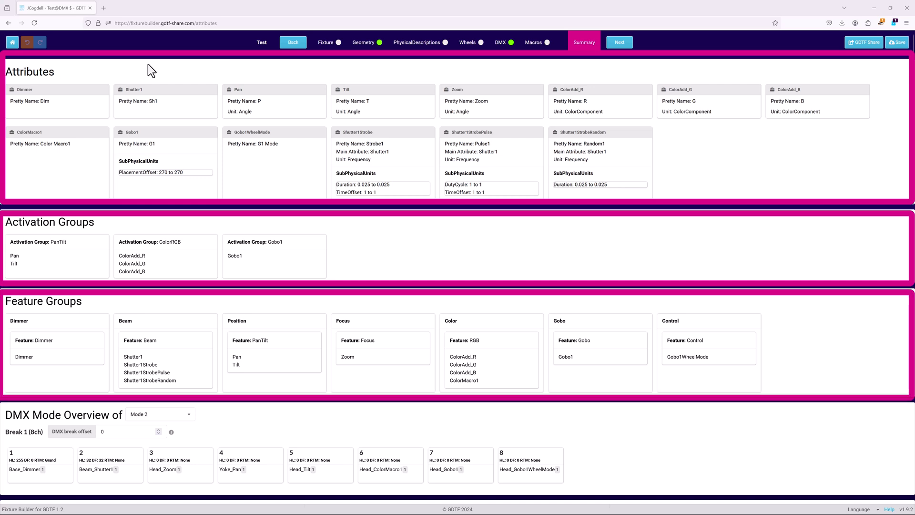
{"action": "scroll", "coordinate": [148, 64], "scroll_direction": "down", "scroll_amount": 3}
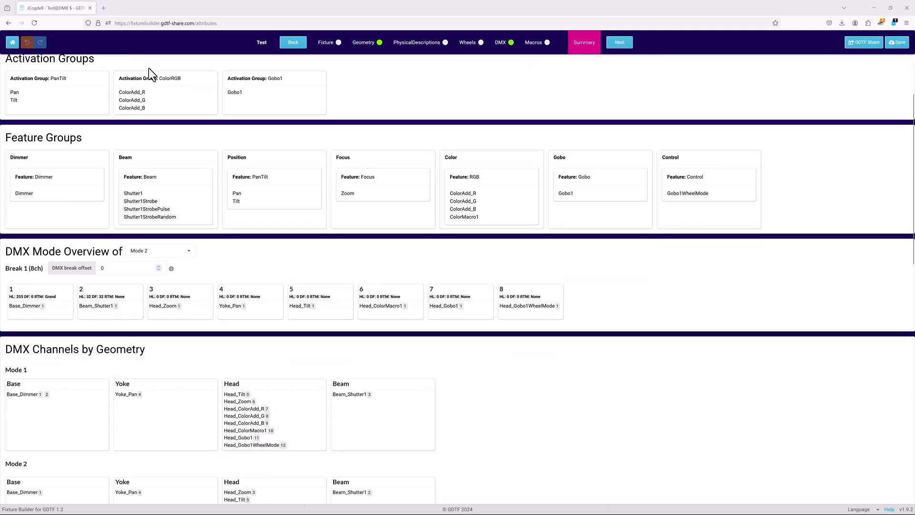
{"action": "scroll", "coordinate": [148, 67], "scroll_direction": "down", "scroll_amount": 3}
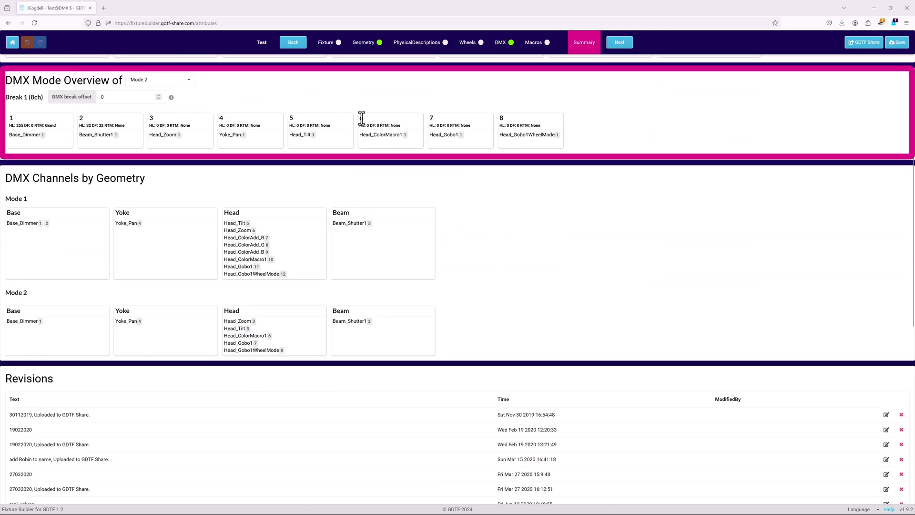
{"action": "left_click", "coordinate": [517, 136]}
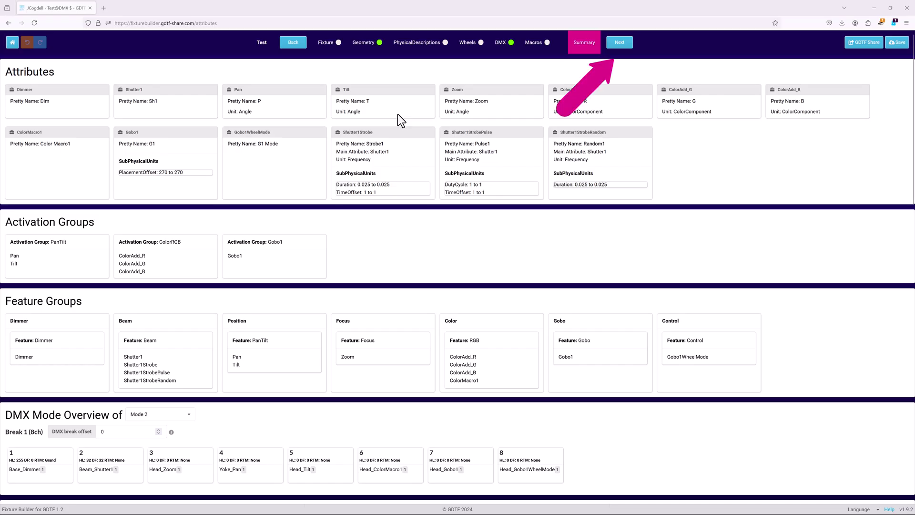
Step: Prepare the Test fixture's upload to GDTF Share, unmarking it as work in progress and naming the revision "Final demo GDTF"
{"action": "left_click", "coordinate": [620, 43]}
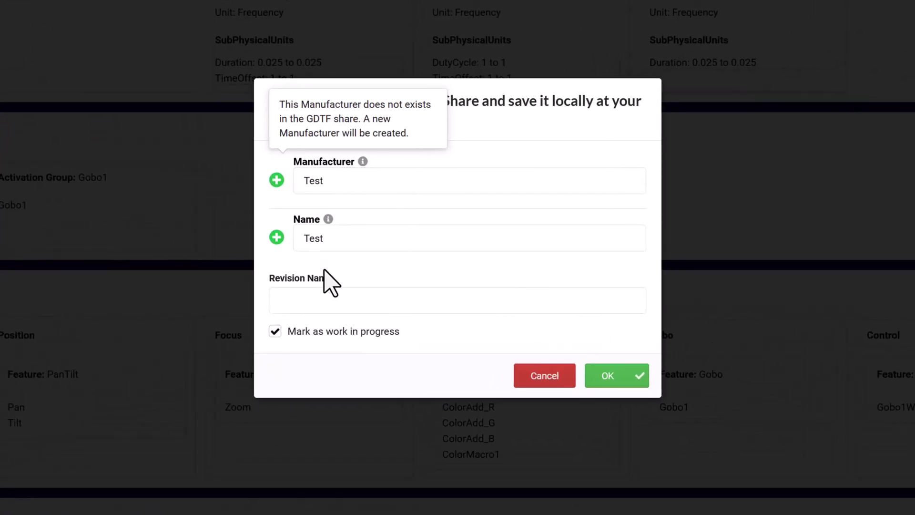
{"action": "left_click", "coordinate": [276, 332]}
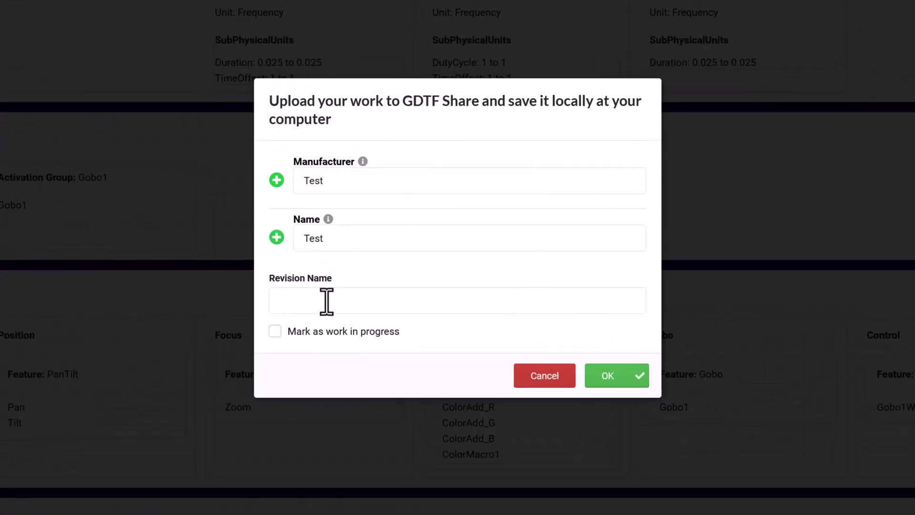
{"action": "left_click", "coordinate": [330, 300]}
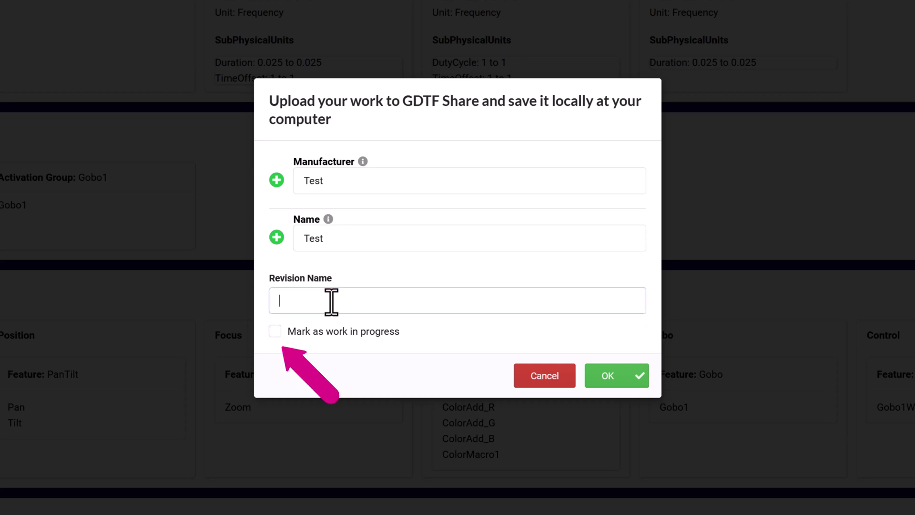
{"action": "type", "text": "Final d"}
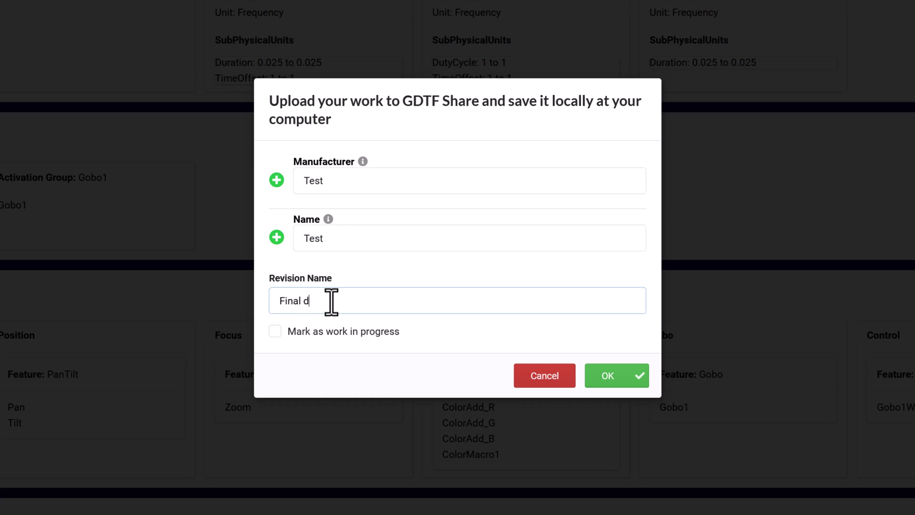
{"action": "type", "text": "emo GDTF"}
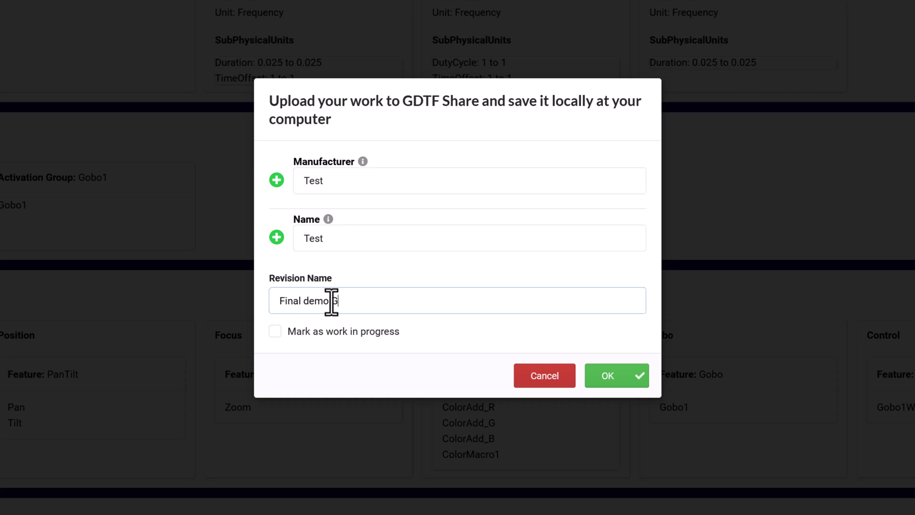